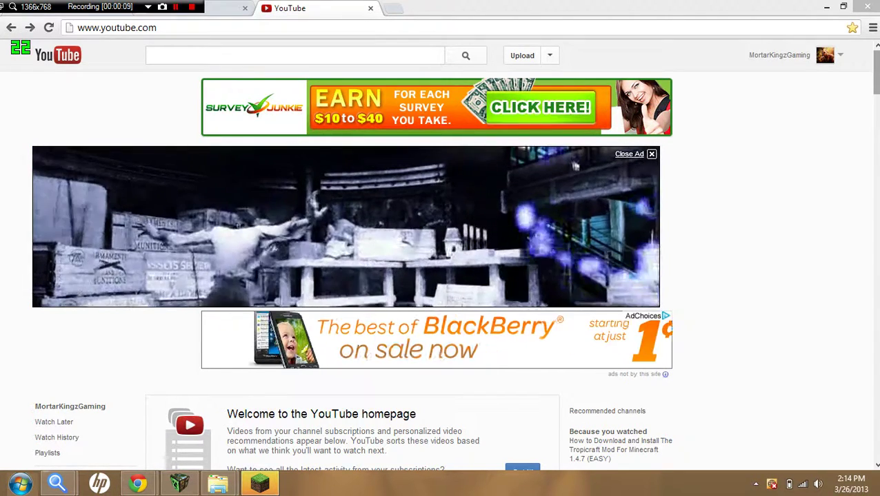
Step: Look through the app tiles on the Windows Start screen, including the HP apps group
key("super+c")
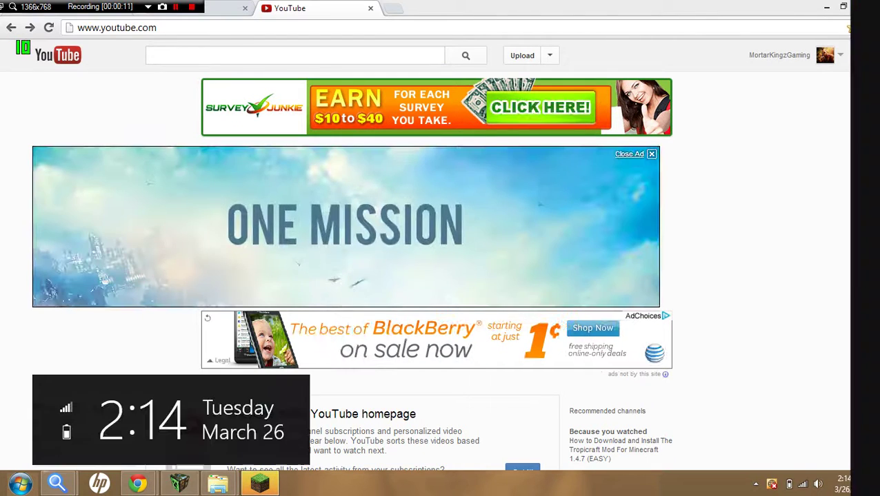
left_click(854, 255)
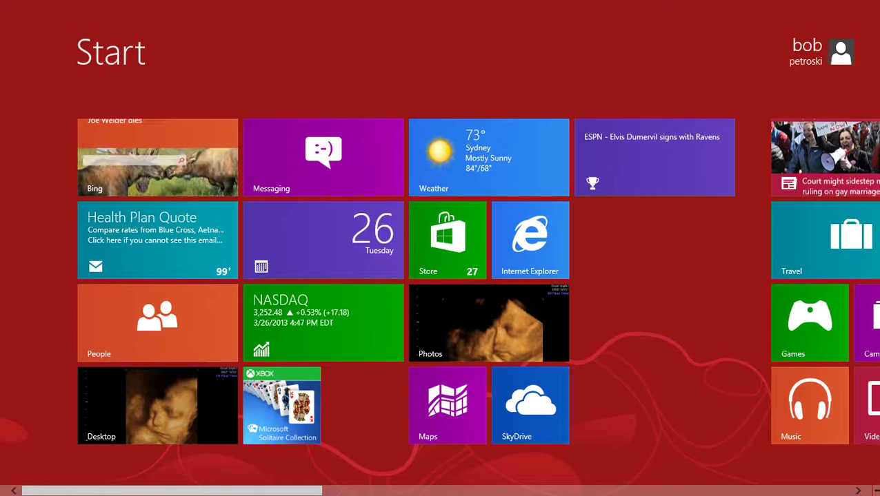
scroll(439, 282, "down", 2)
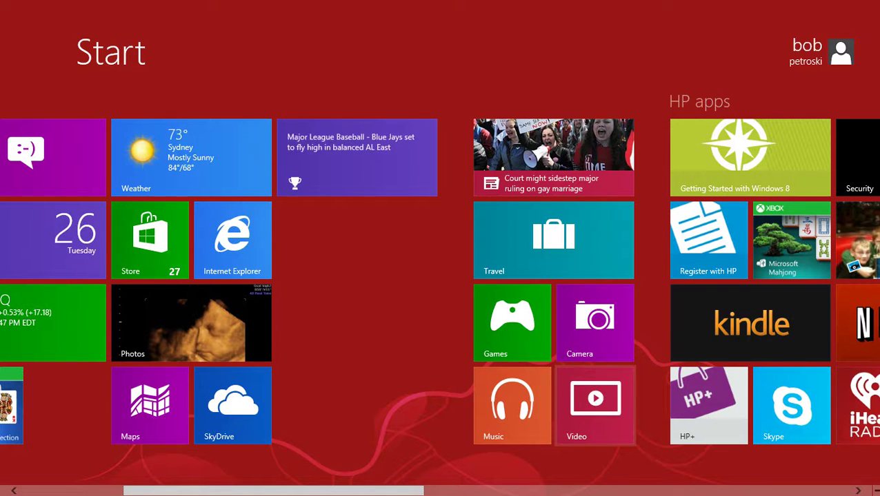
scroll(440, 282, "right", 2)
scroll(439, 281, "down", 3)
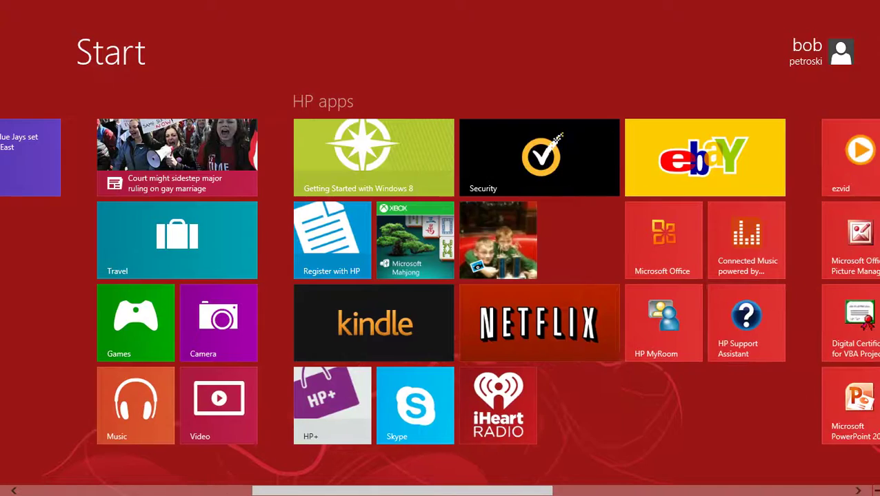
scroll(440, 281, "up", 8)
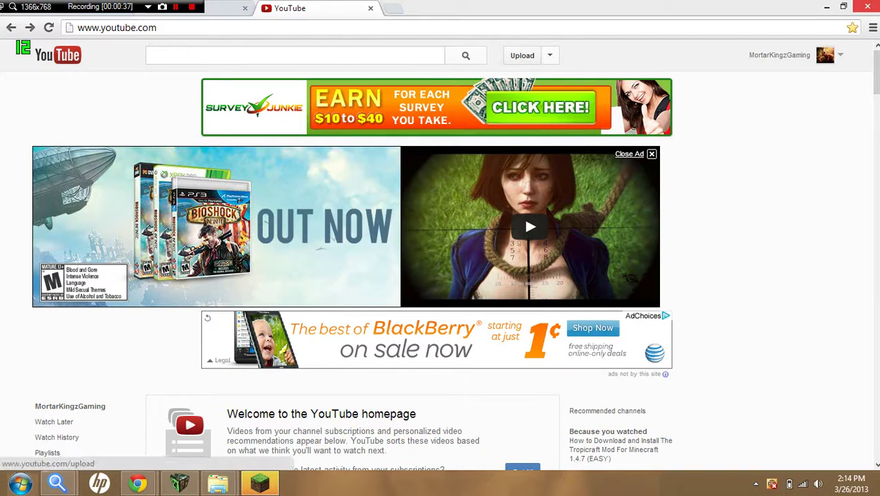
Step: Open YouTube's video upload page and bring up the New folder in My Videos, showing the single player commands file
left_click(521, 55)
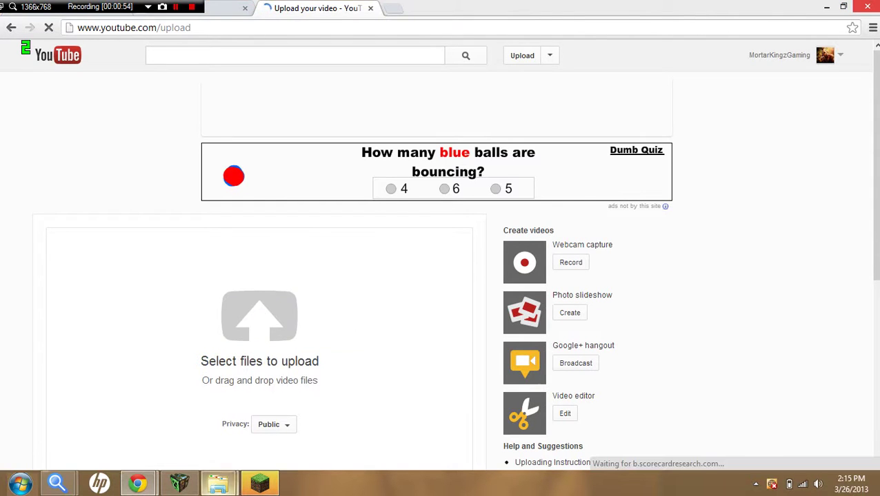
mouse_move(218, 484)
left_click(290, 414)
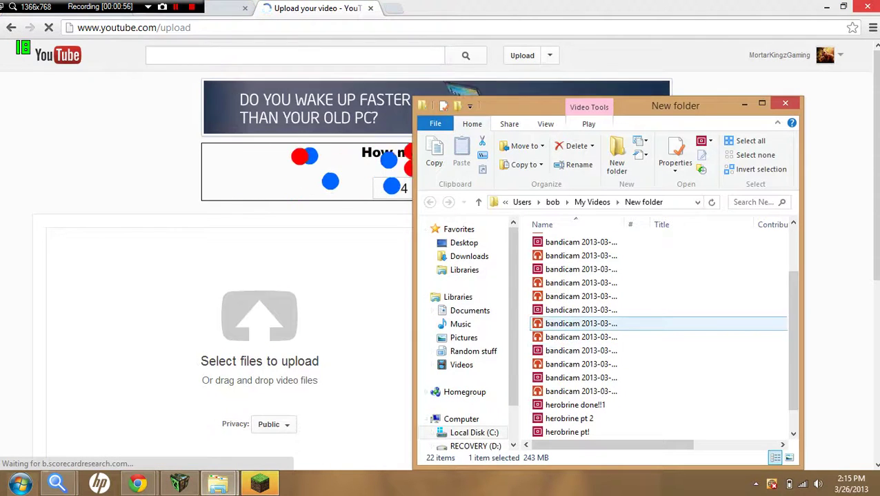
left_click_drag(793, 386, 793, 413)
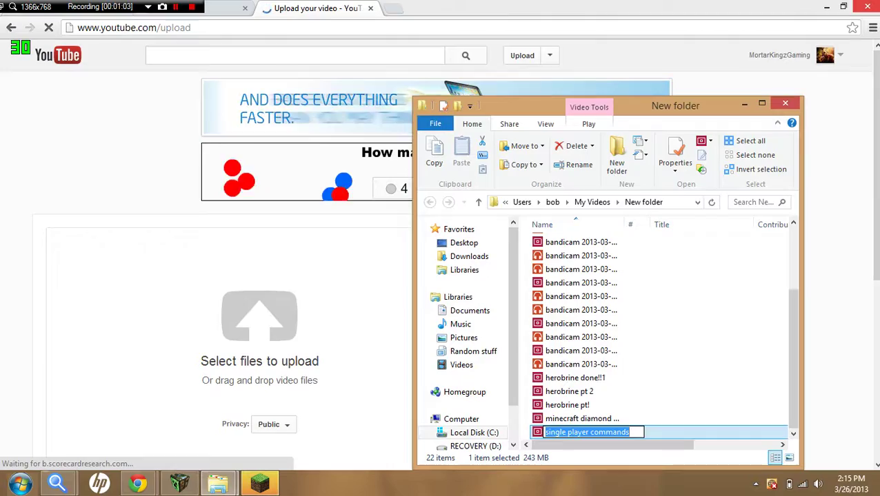
key("Return")
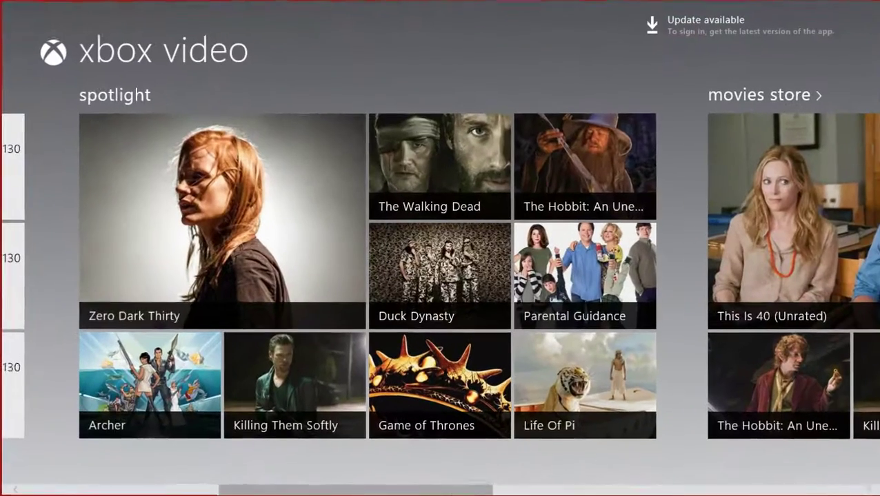
key("super+c")
key("super")
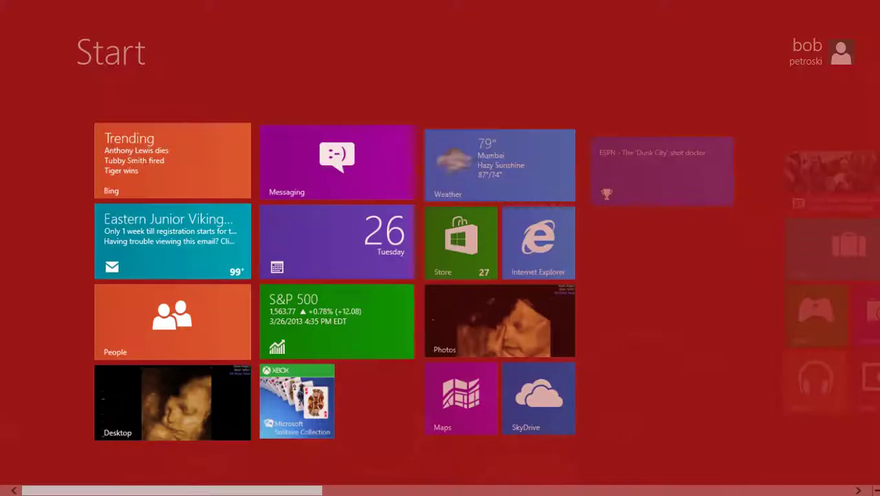
key("Return")
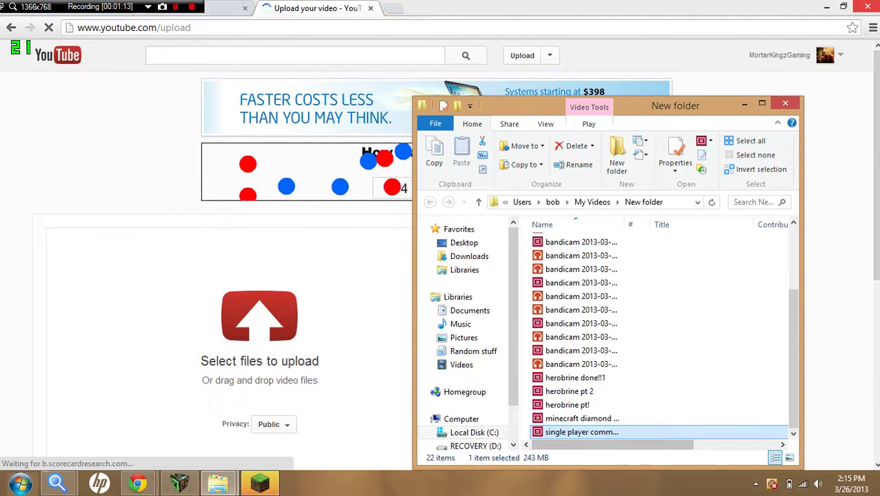
Step: Upload the single player commands video from the folder to YouTube
left_click_drag(581, 433, 279, 360)
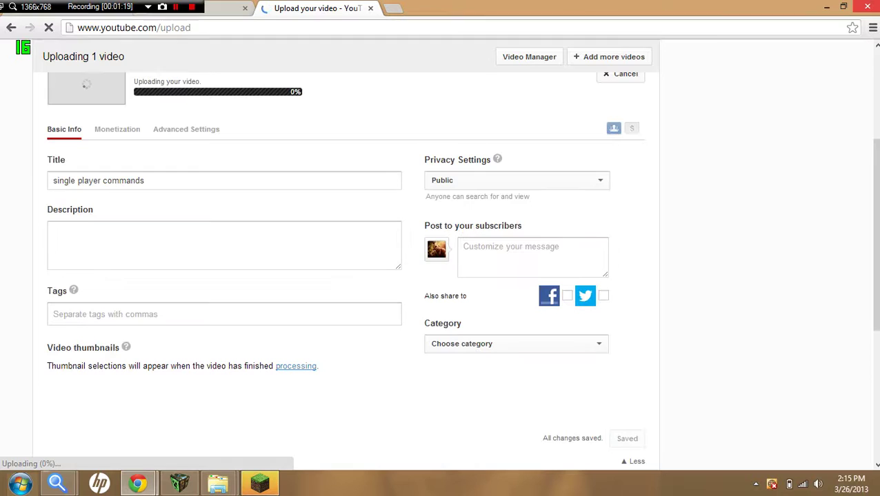
Step: Clear the uploaded video's default title and start the title with "Minecraft"
key("BackSpace")
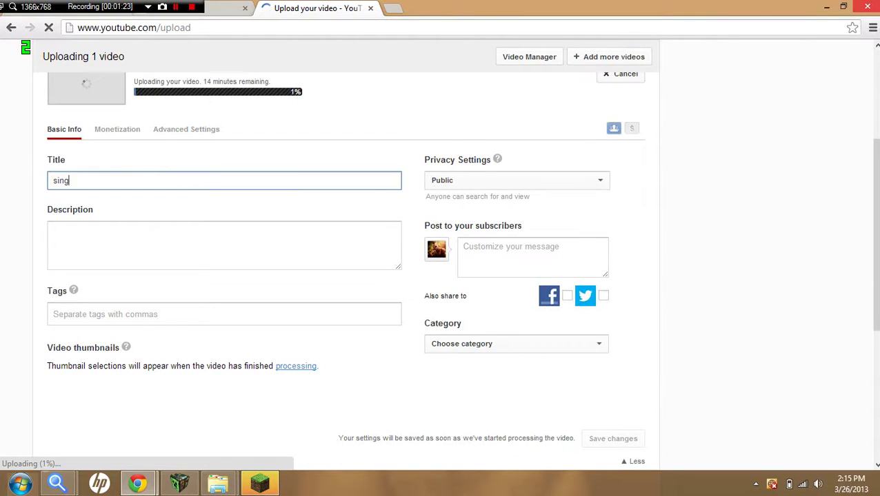
key("BackSpace")
key("BackSpace")
key("BackSpace")
key("BackSpace")
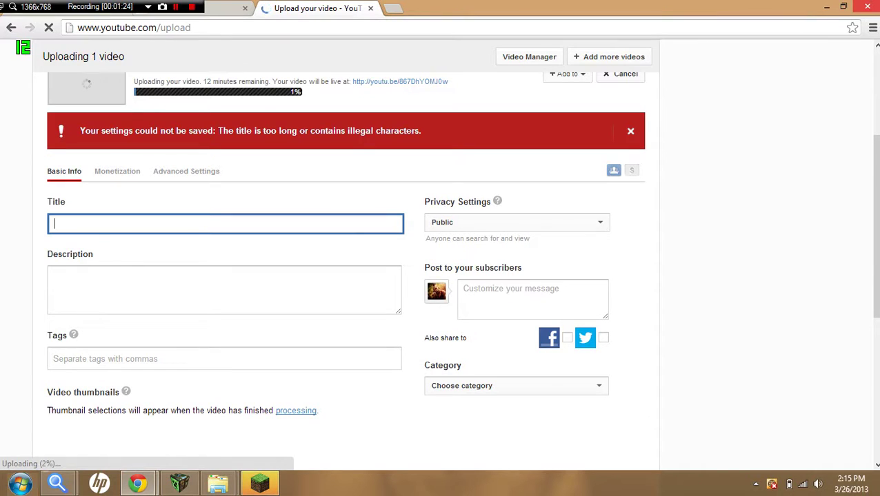
type("Minecraft")
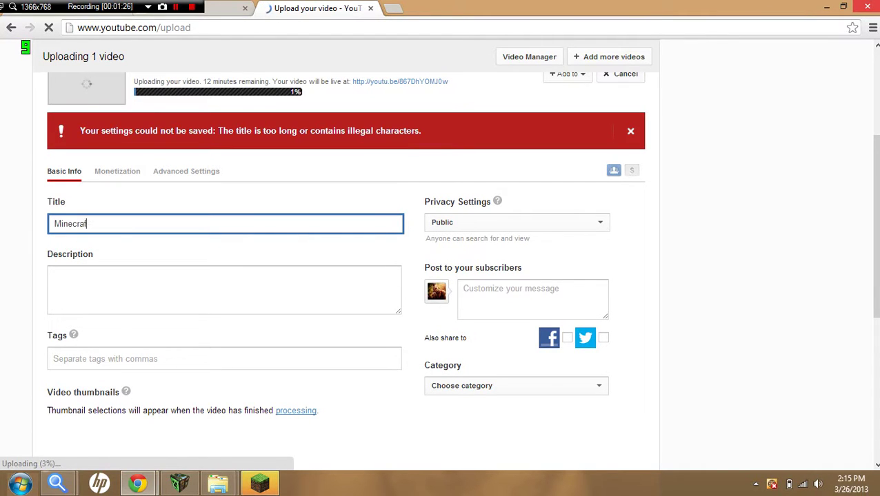
type(" Single")
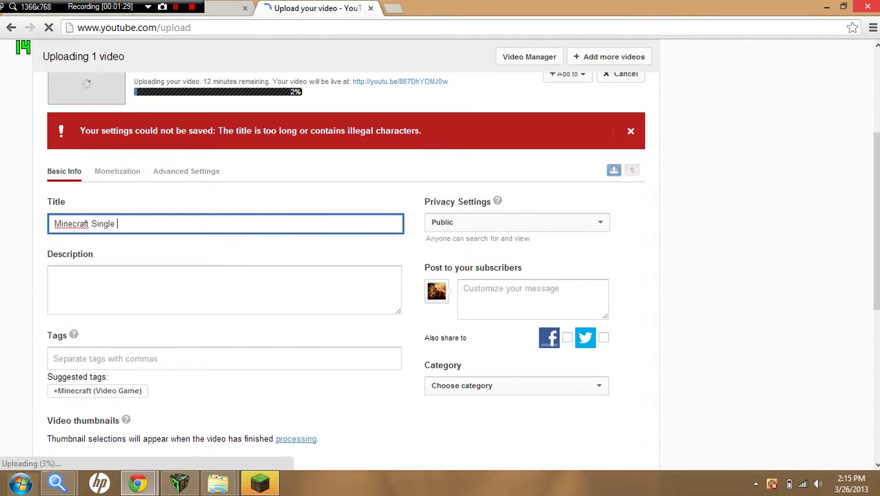
type(" Player Com")
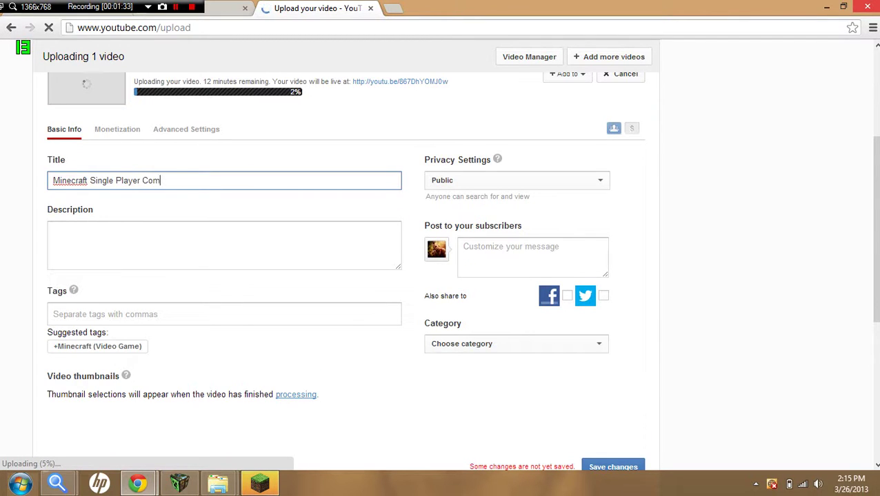
type("mands M")
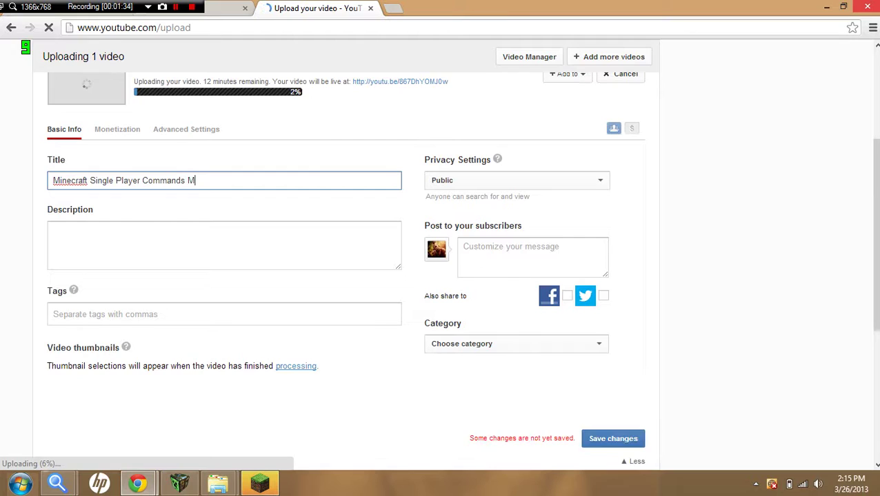
type("od S")
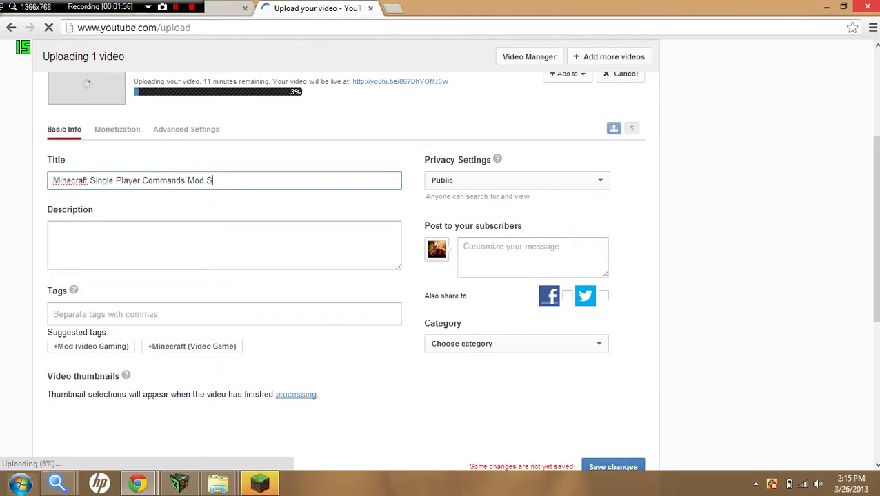
type("howcase")
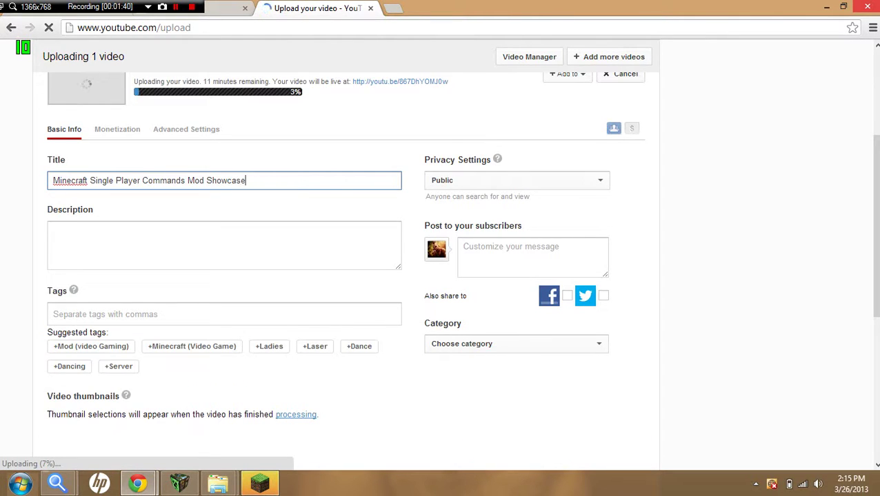
key("BackSpace")
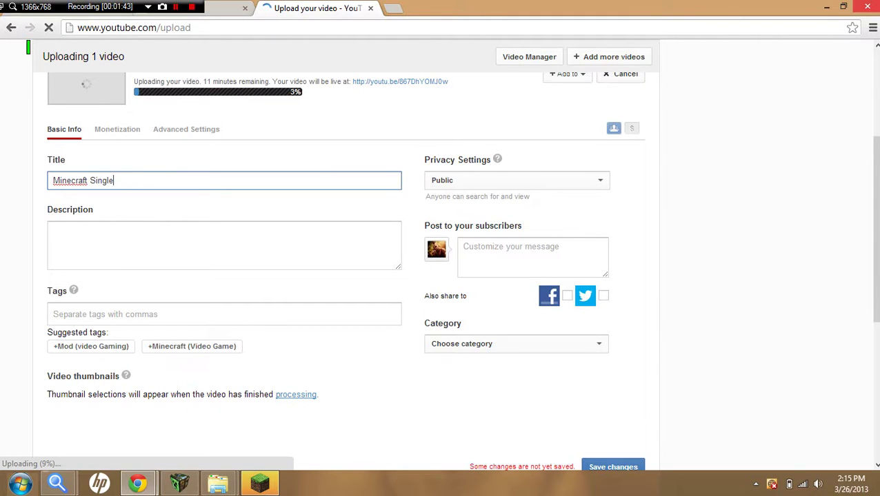
key("BackSpace")
key("BackSpace")
key("BackSpace")
key("BackSpace")
key("BackSpace")
key("BackSpace")
key("BackSpace")
key("BackSpace")
key("BackSpace")
key("BackSpace")
key("BackSpace")
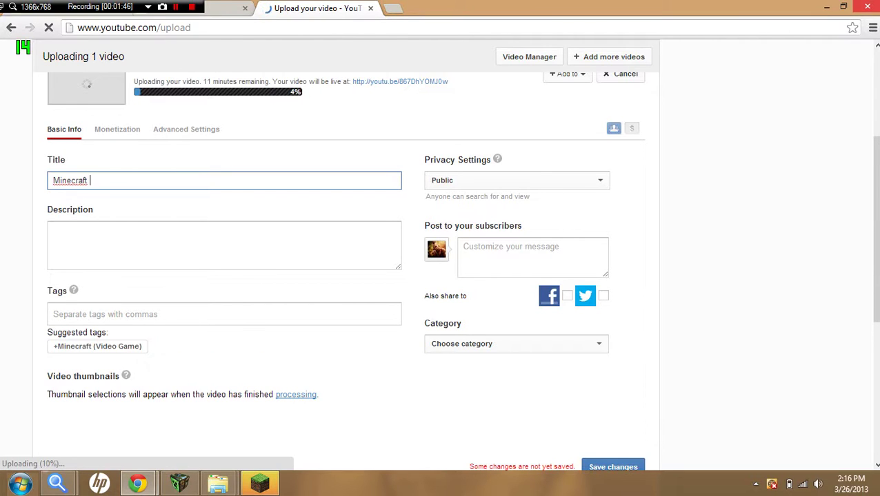
Step: Complete the video title as "Minecraft Mod Showcase { 1.5.1}: Single Player Commands"
type("Mod Sho")
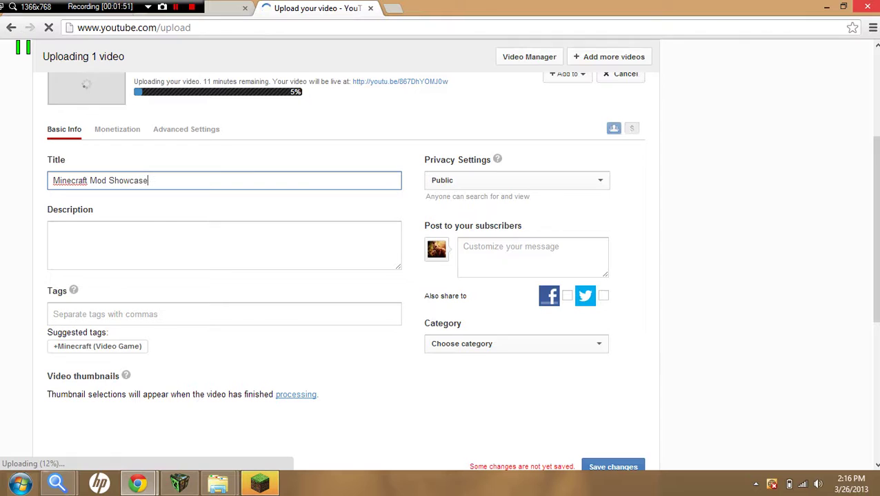
type("wcase [ 1.5.1")
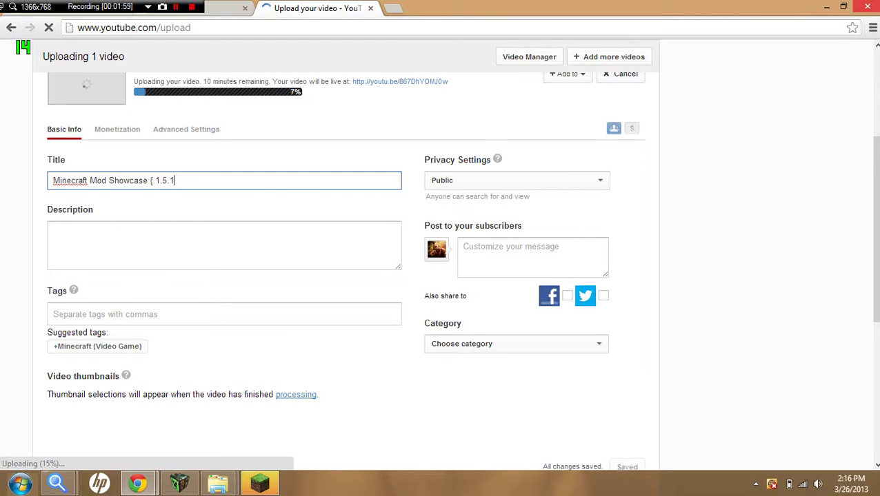
type("]")
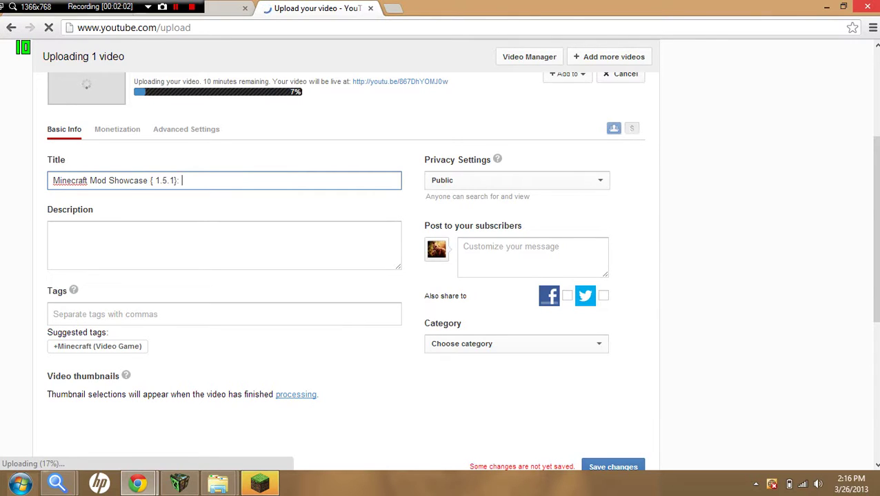
type(": Single Play")
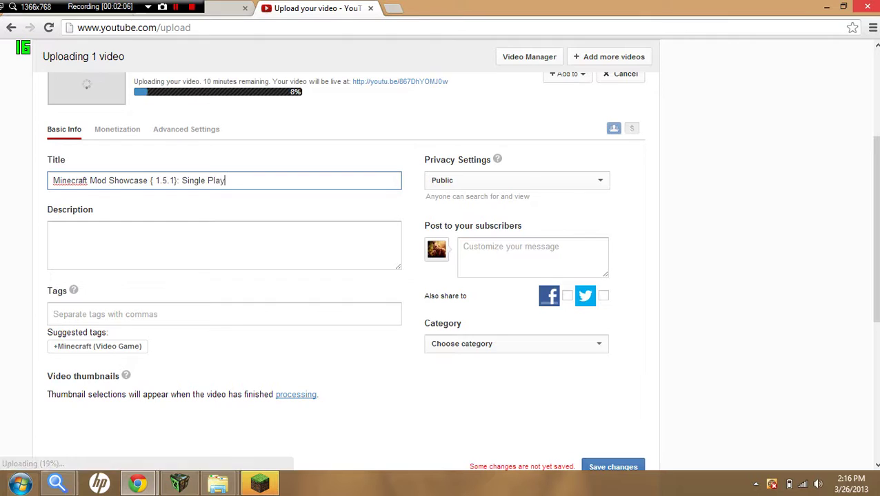
type("er Comman")
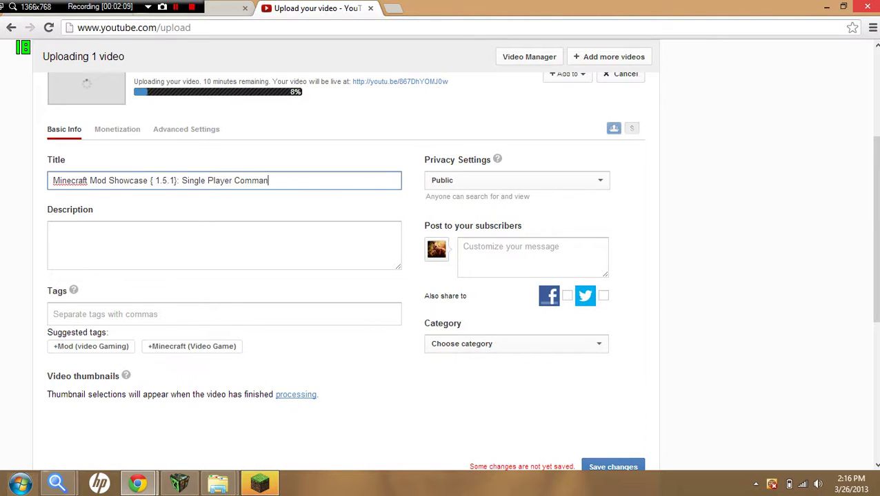
type("ds")
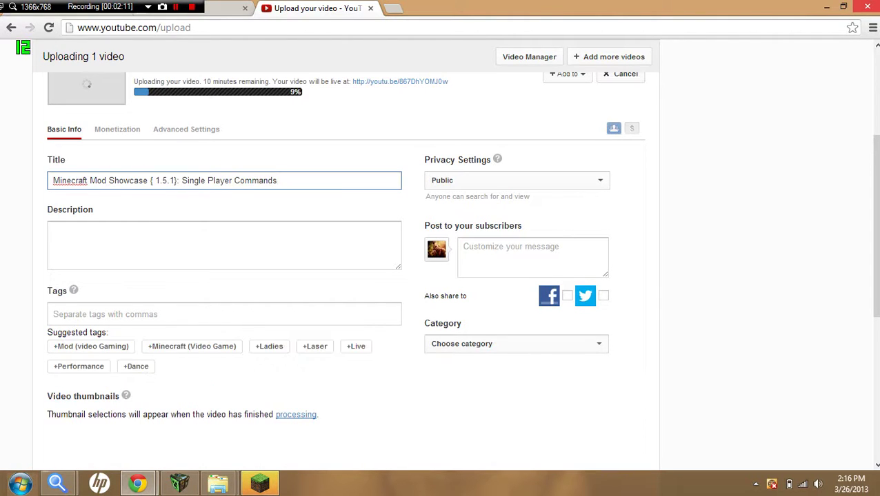
Step: Enter the description "please sub me" and add the suggested tags Mod (video Gaming) and Minecraft (Video Game)
left_click(54, 231)
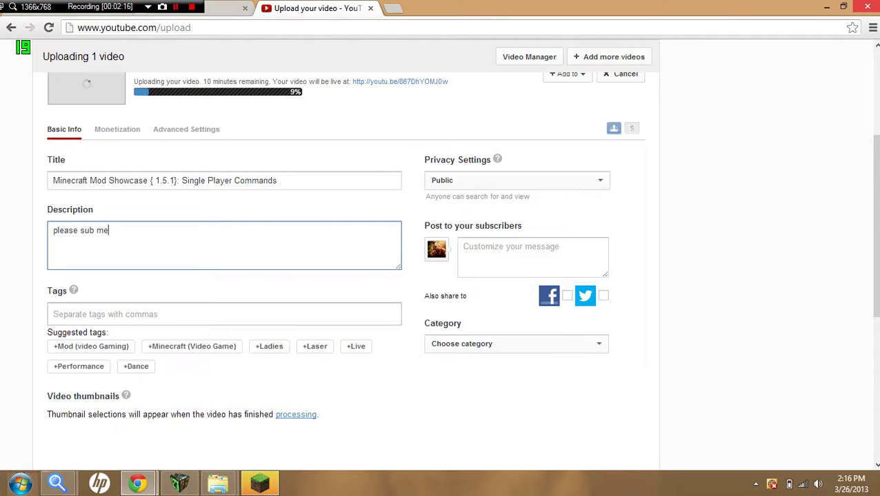
left_click(91, 346)
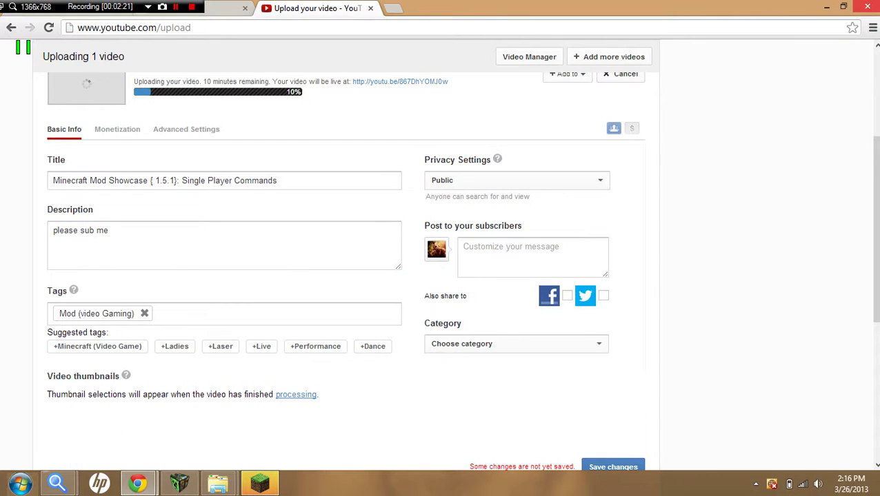
left_click(97, 346)
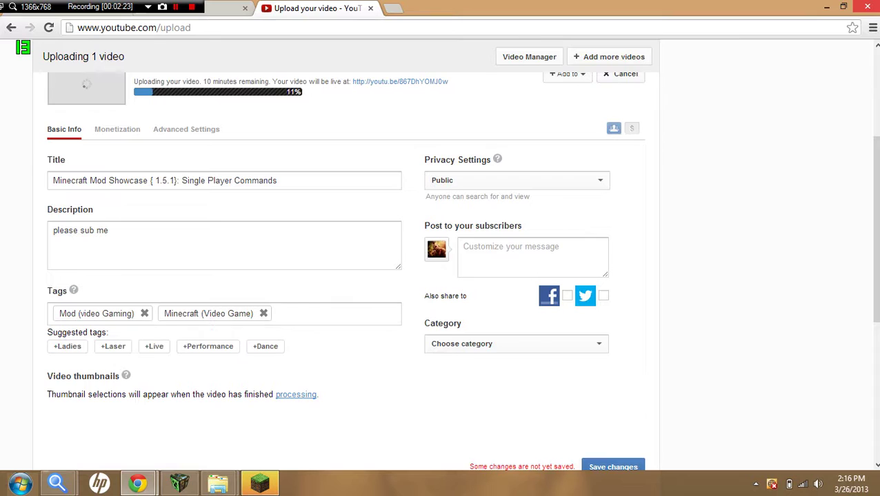
Step: Open the uploading video's monetization settings
scroll(344, 276, "down", 3)
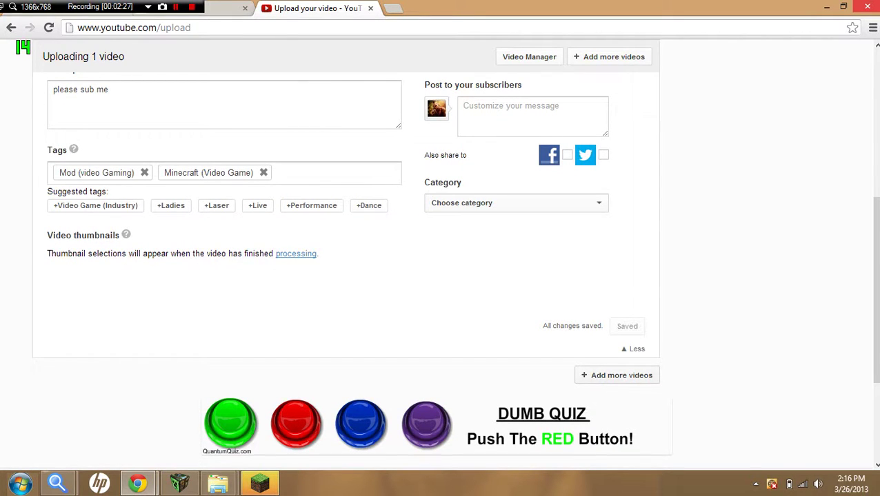
scroll(345, 276, "up", 5)
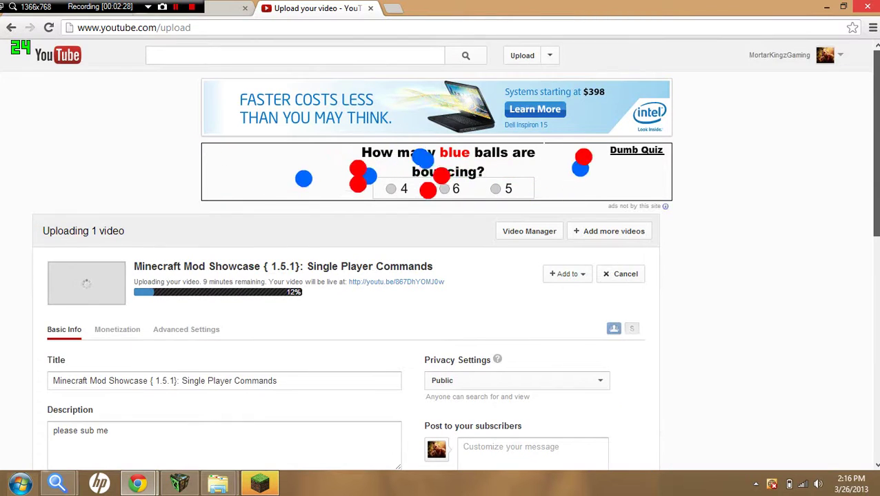
scroll(344, 276, "down", 1)
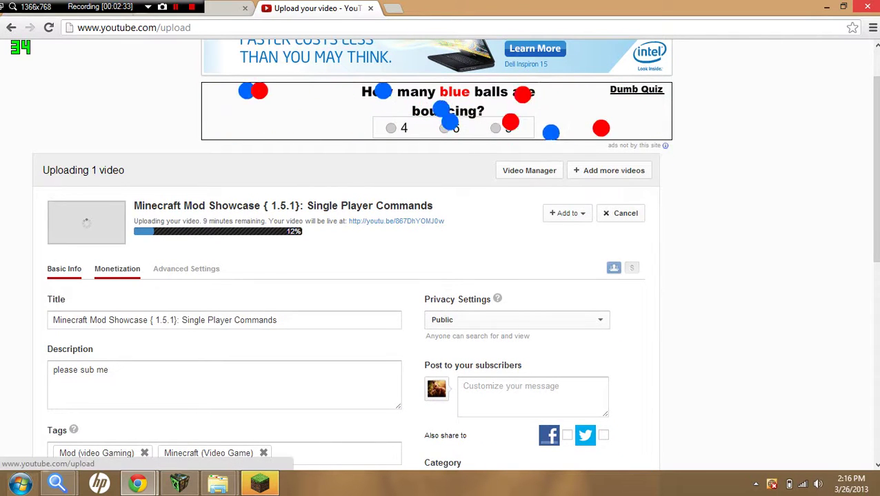
left_click(117, 269)
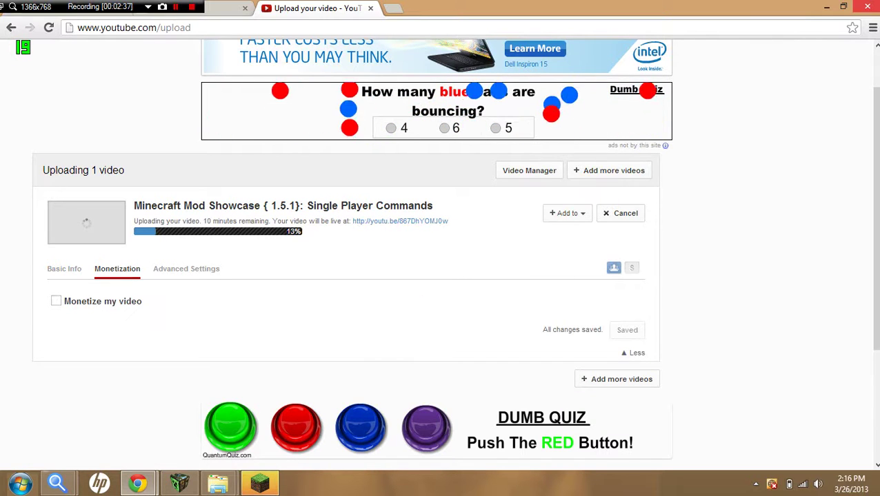
Step: Enable monetization with ads for the uploading video and save the changes
left_click(56, 301)
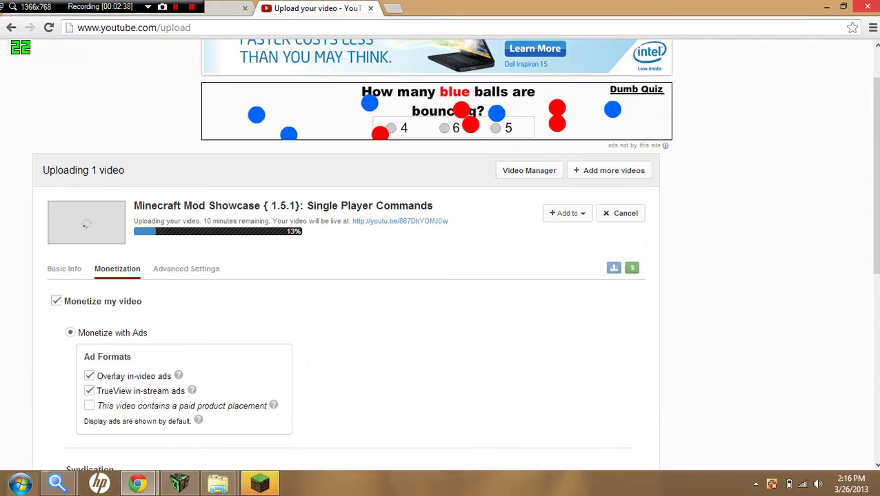
scroll(345, 276, "down", 3)
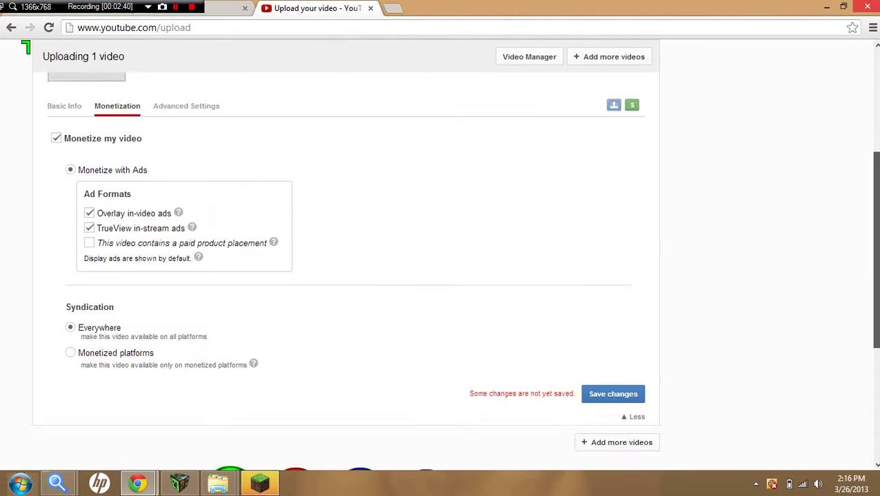
left_click(612, 394)
Step: Review the uploading video's advanced settings, from comments and responses to distribution options
left_click_drag(874, 249, 874, 179)
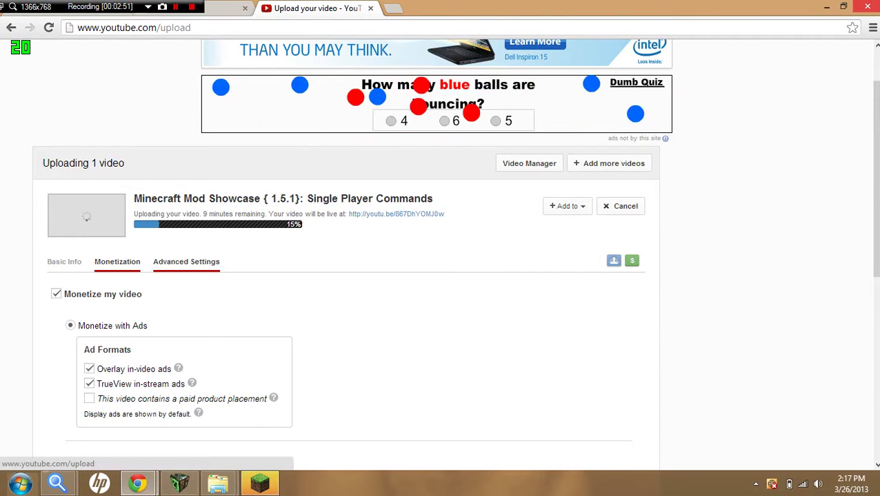
left_click(186, 261)
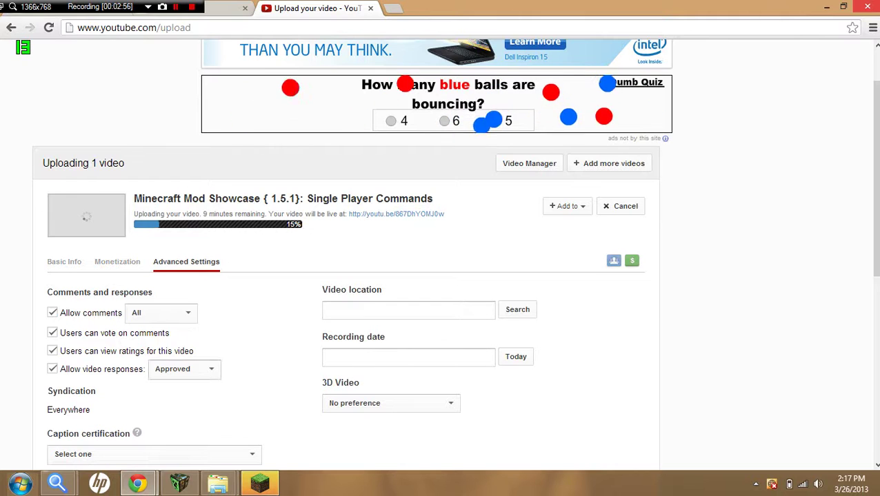
scroll(441, 255, "down", 3)
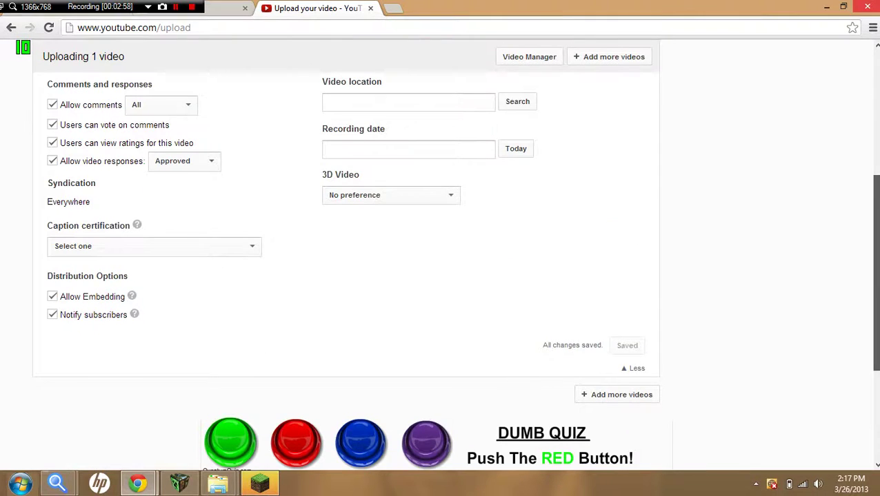
scroll(441, 255, "up", 4)
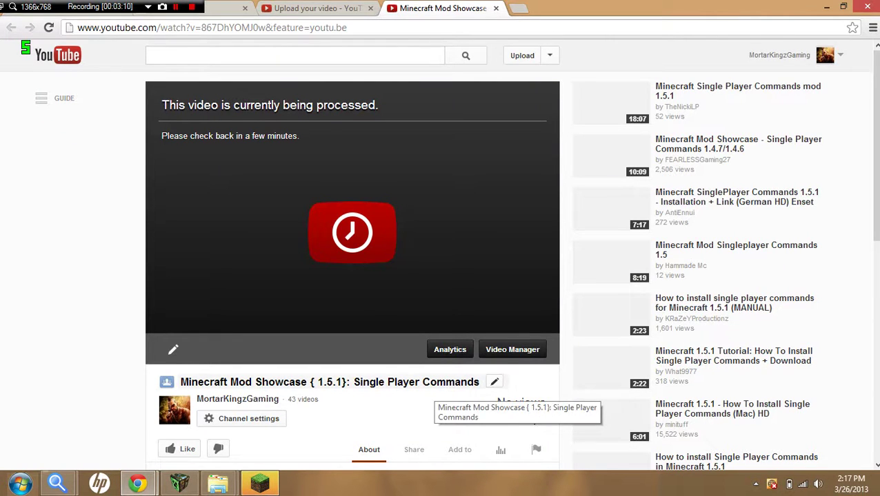
Step: Reload the video's watch page, examine its title and description, and return to the upload page
key("F5")
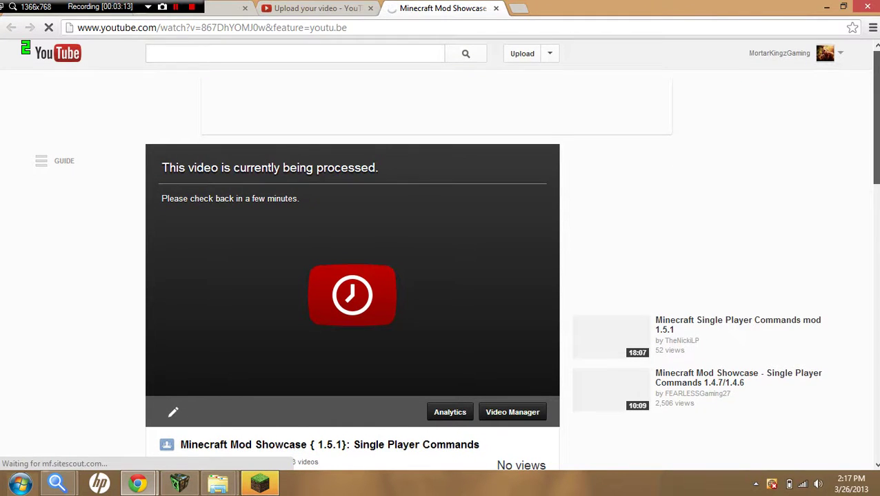
scroll(351, 276, "down", 3)
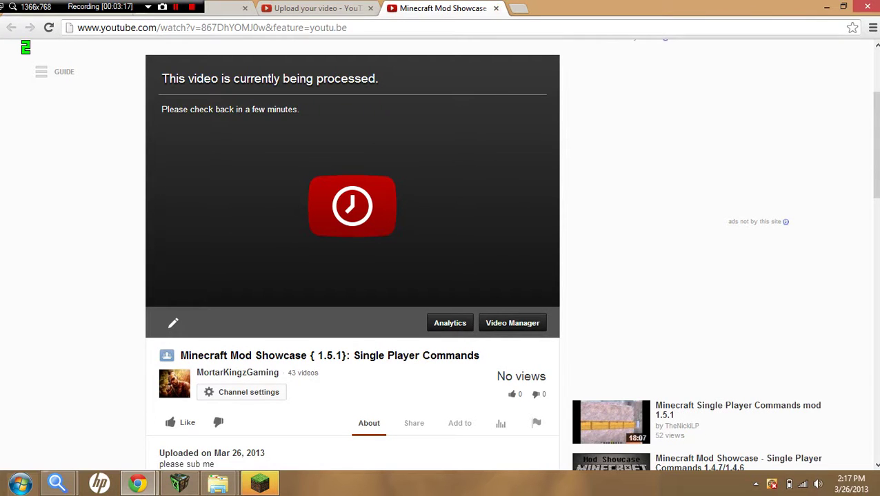
left_click(317, 8)
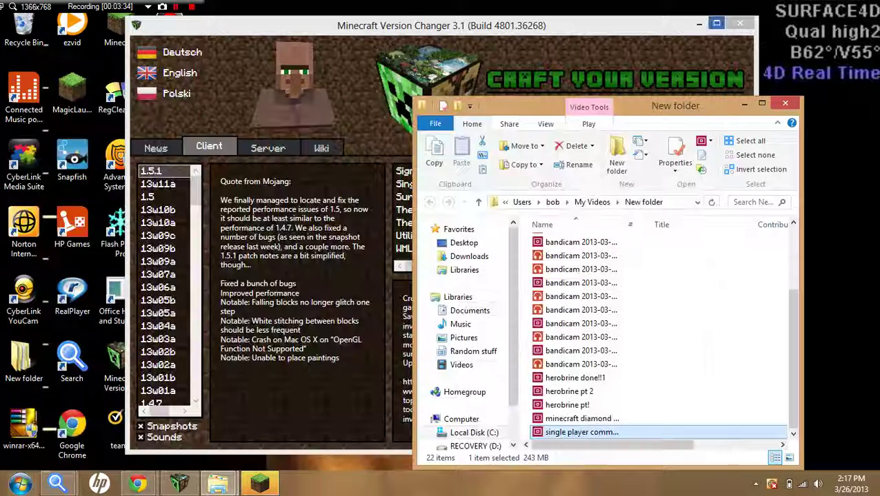
Step: Minimize the Minecraft Version Changer, New folder and Minecraft Launcher windows to clear the desktop
left_click(699, 24)
left_click(744, 104)
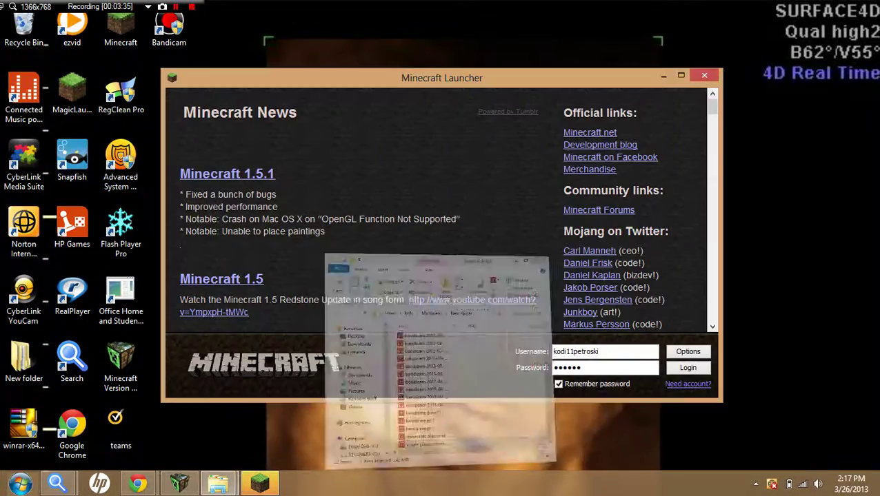
left_click(663, 75)
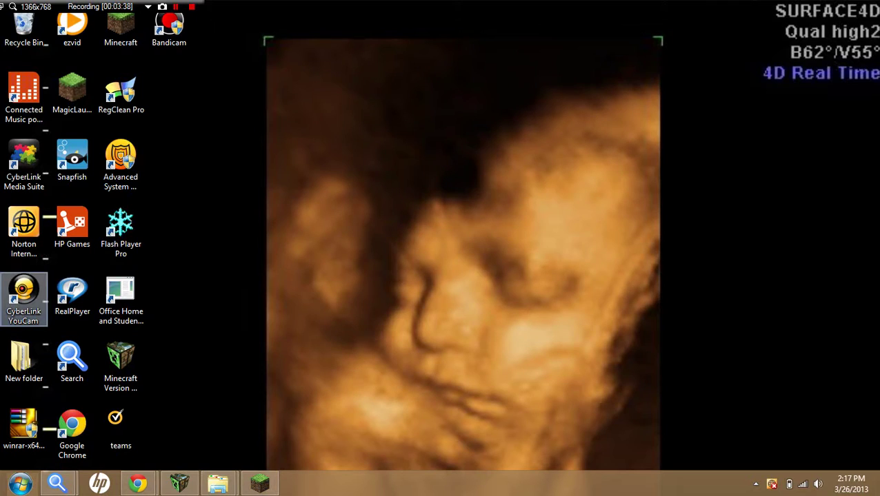
Step: Switch to CyberLink YouCam to view its webcam preview and Effects Room, and minimize it
left_click(23, 299)
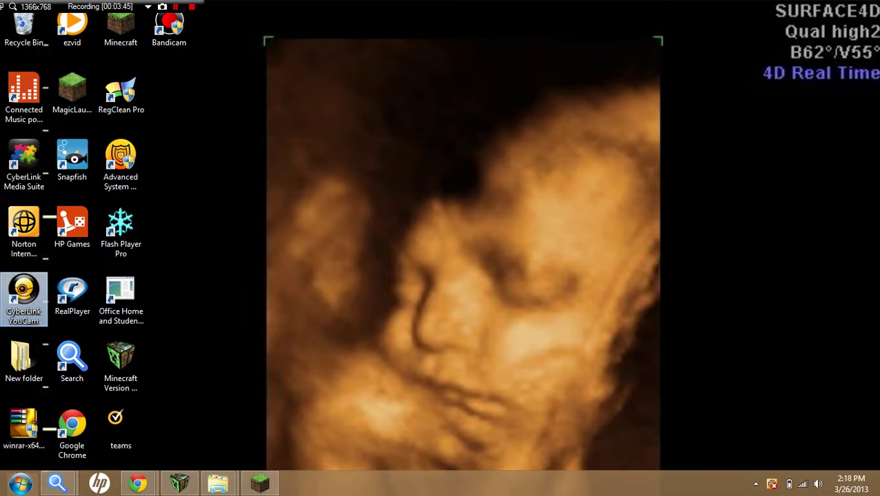
left_click_drag(416, 262, 320, 456)
mouse_move(218, 483)
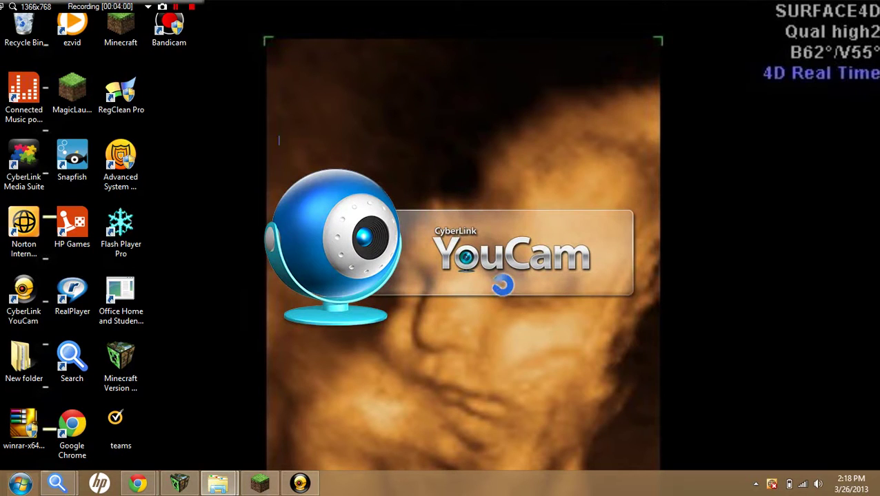
left_click_drag(279, 136, 437, 240)
left_click_drag(281, 133, 255, 291)
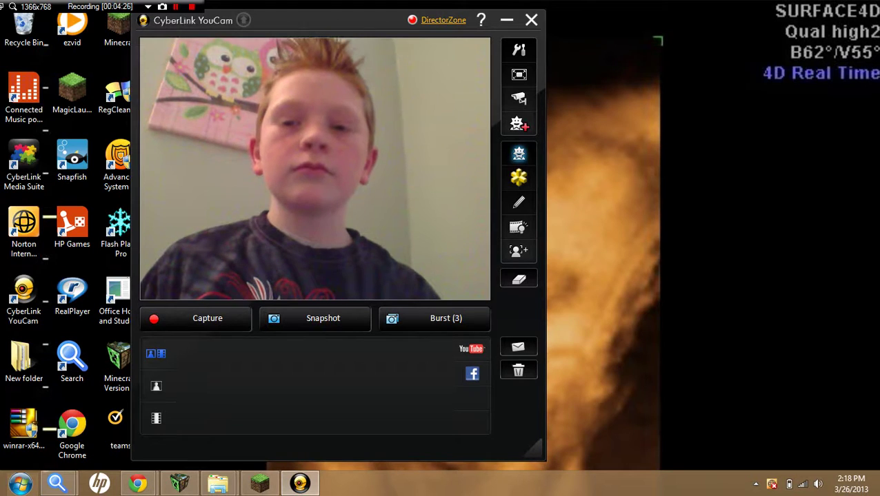
left_click(518, 152)
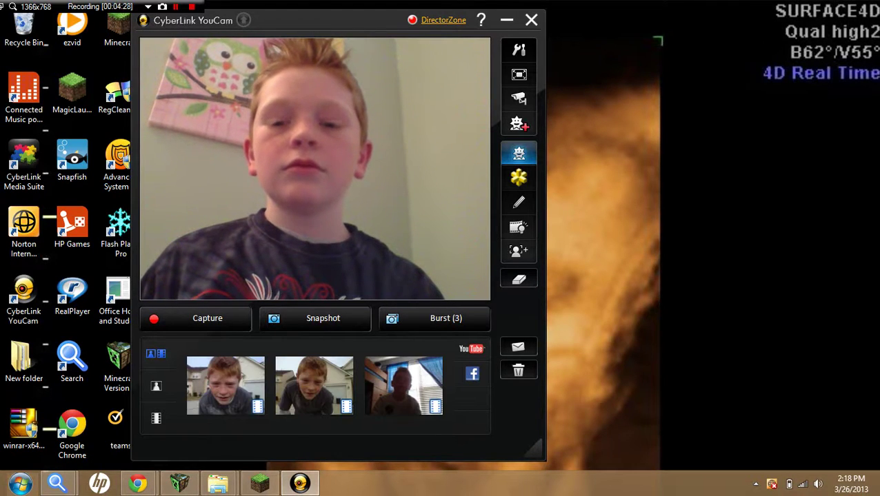
left_click(506, 20)
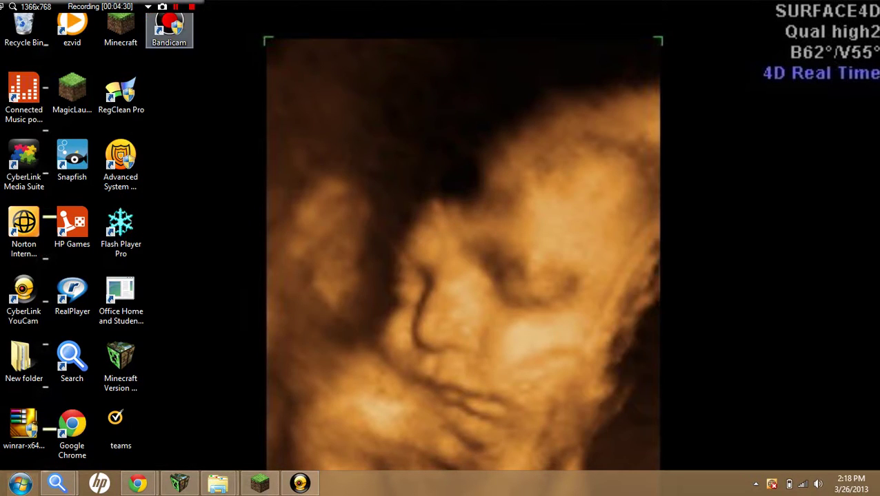
Step: Launch ezvid from the desktop and close CyberLink YouCam
left_click(72, 29)
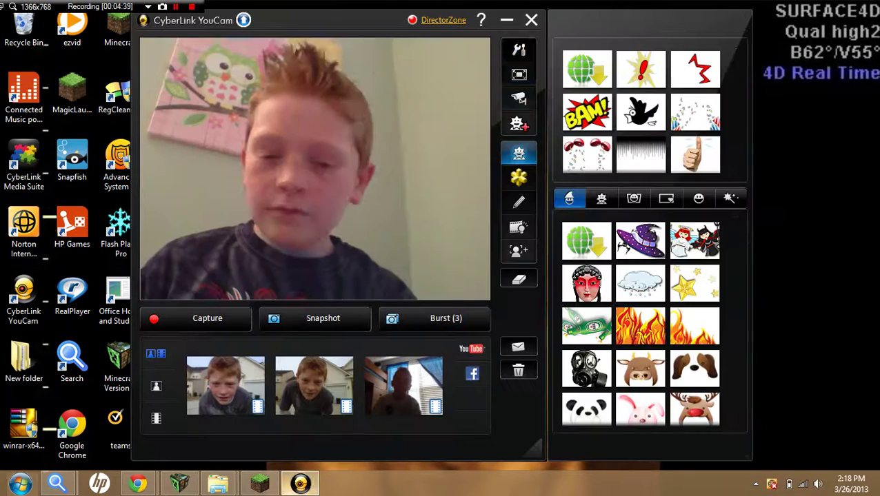
left_click(300, 482)
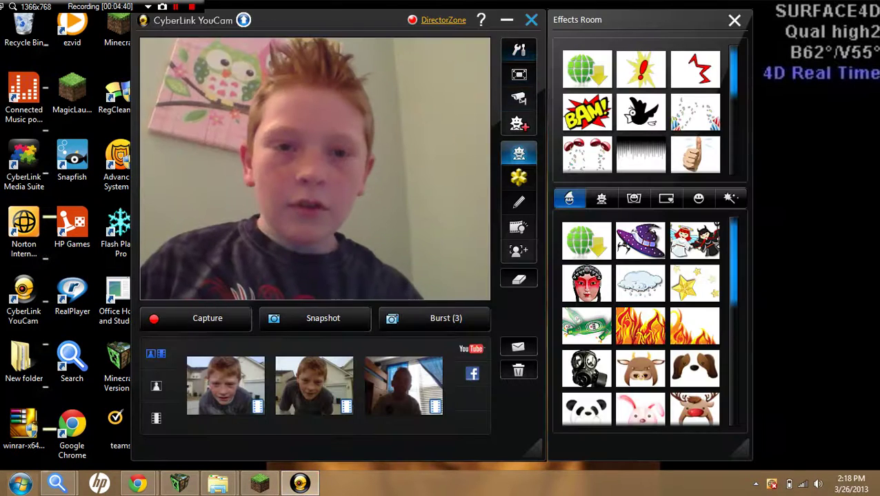
key("alt+F4")
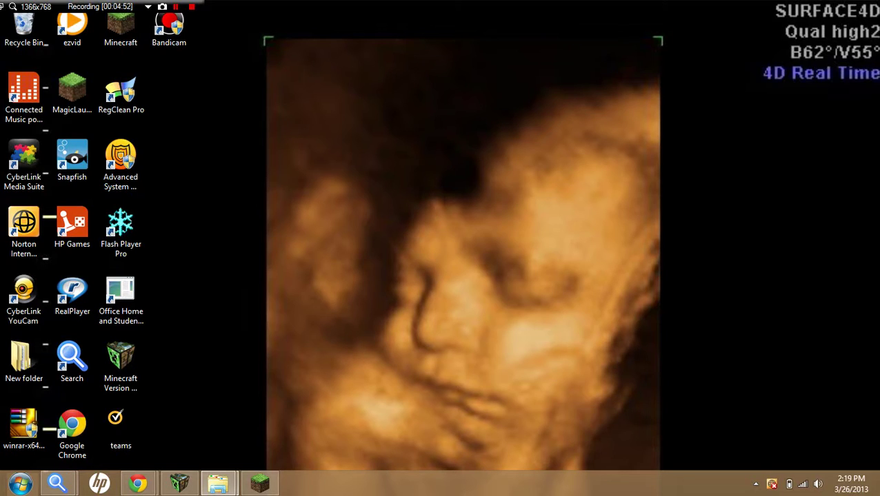
Step: Dismiss the ezvid error and window, and switch back to the YouTube upload page in Google Chrome
left_click_drag(255, 144, 241, 471)
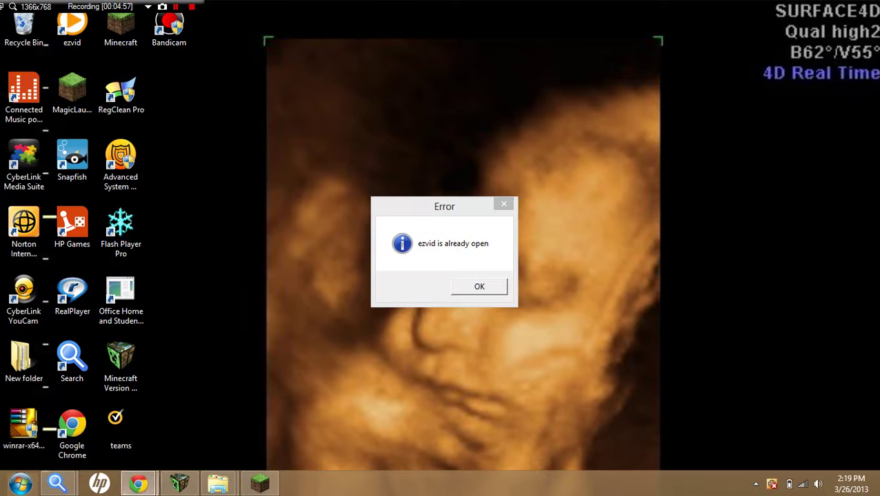
mouse_move(138, 483)
key("Return")
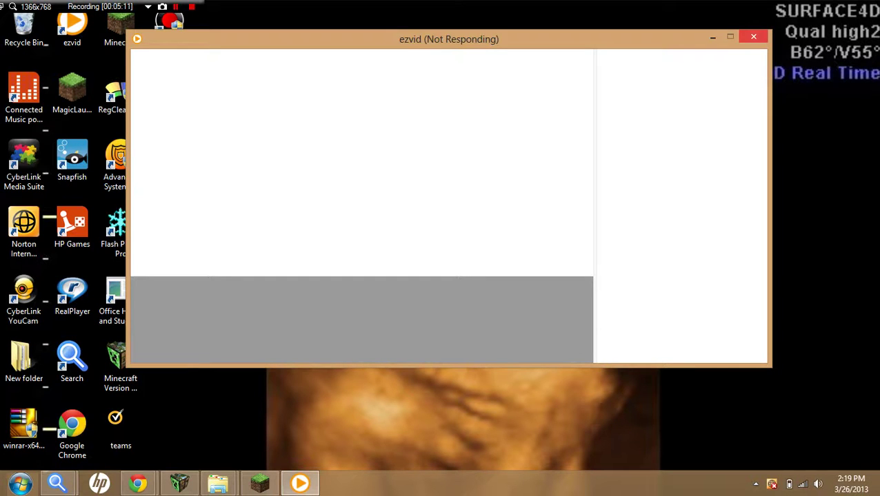
key("Return")
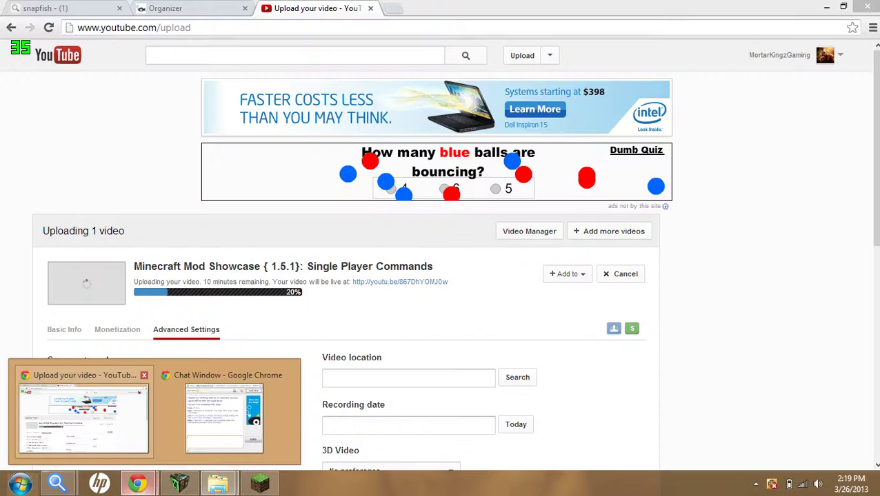
left_click(83, 418)
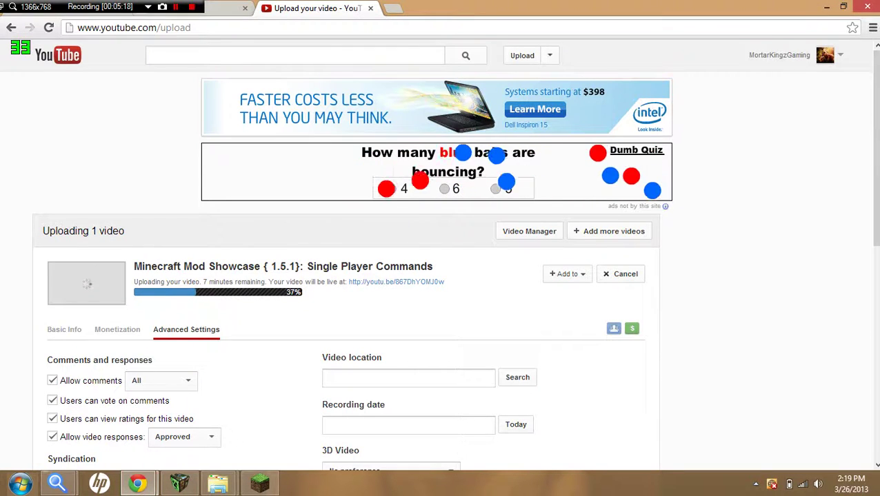